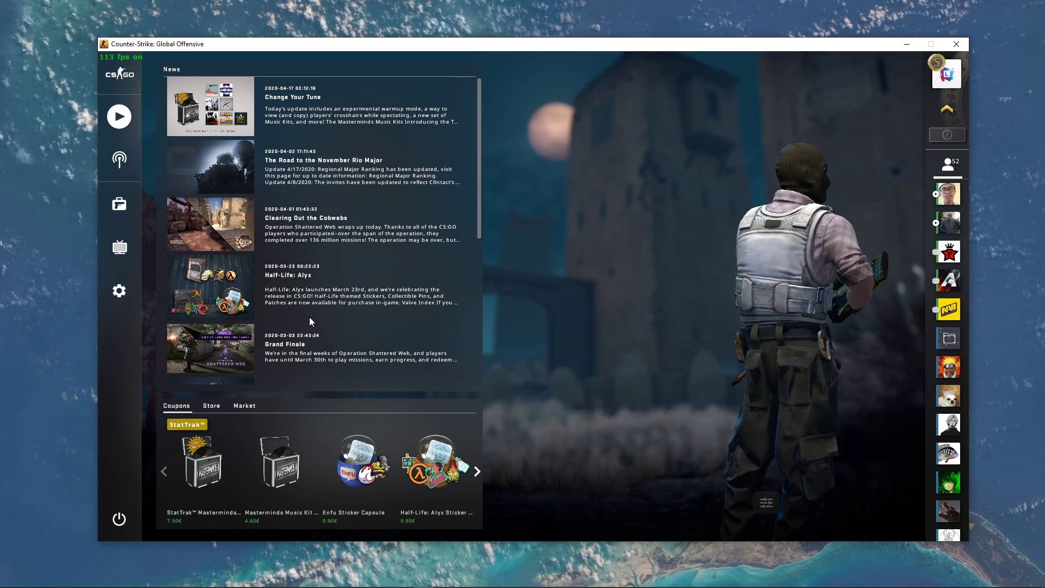
pyautogui.click(120, 292)
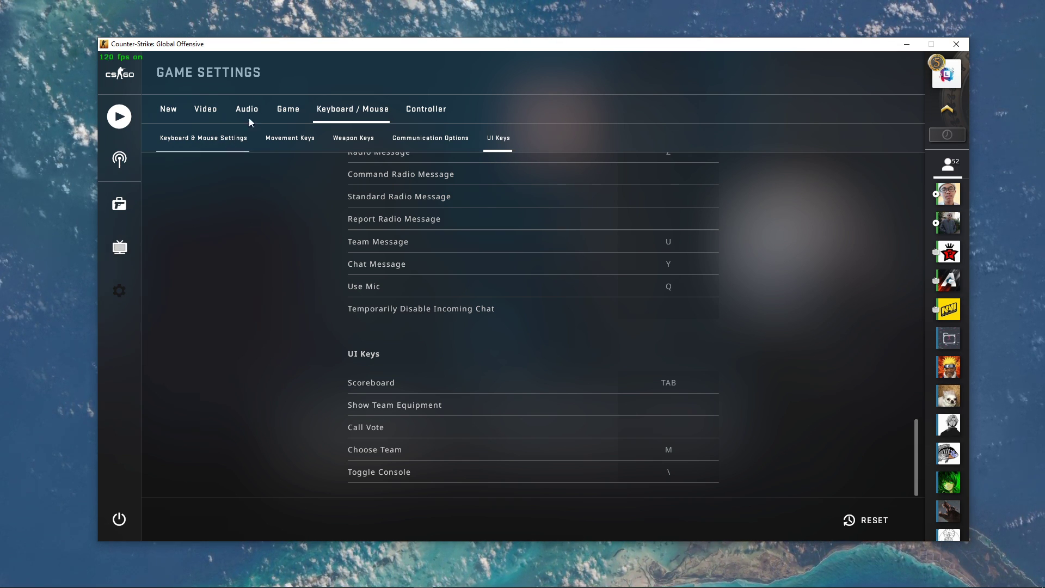
pyautogui.click(285, 109)
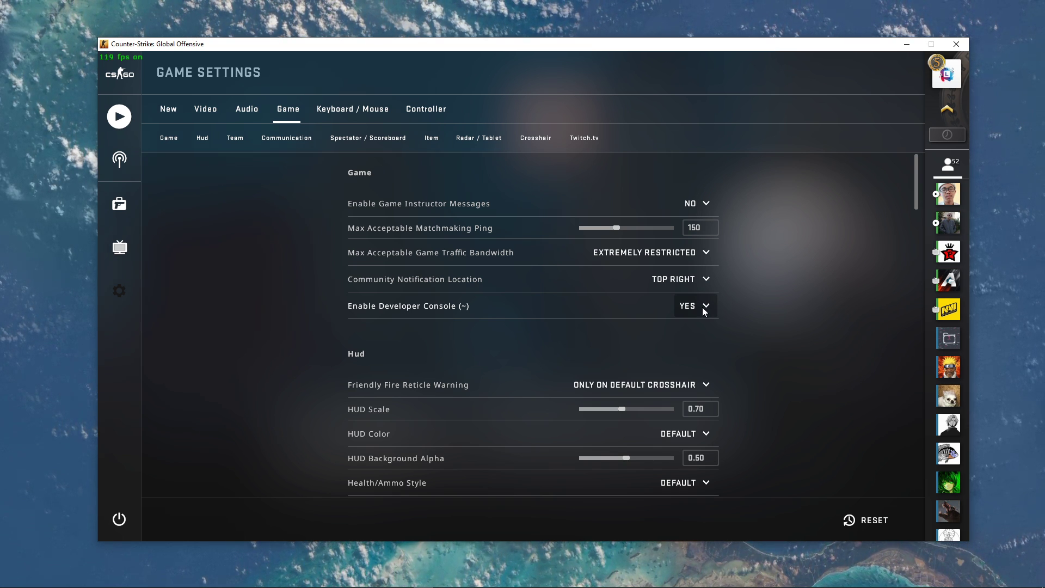
pyautogui.click(352, 109)
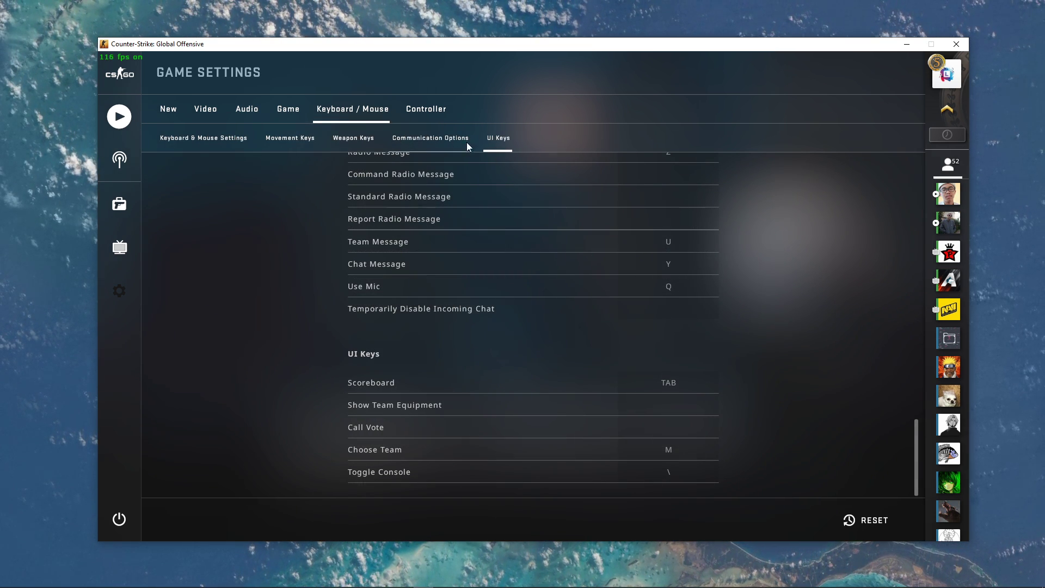
pyautogui.click(501, 147)
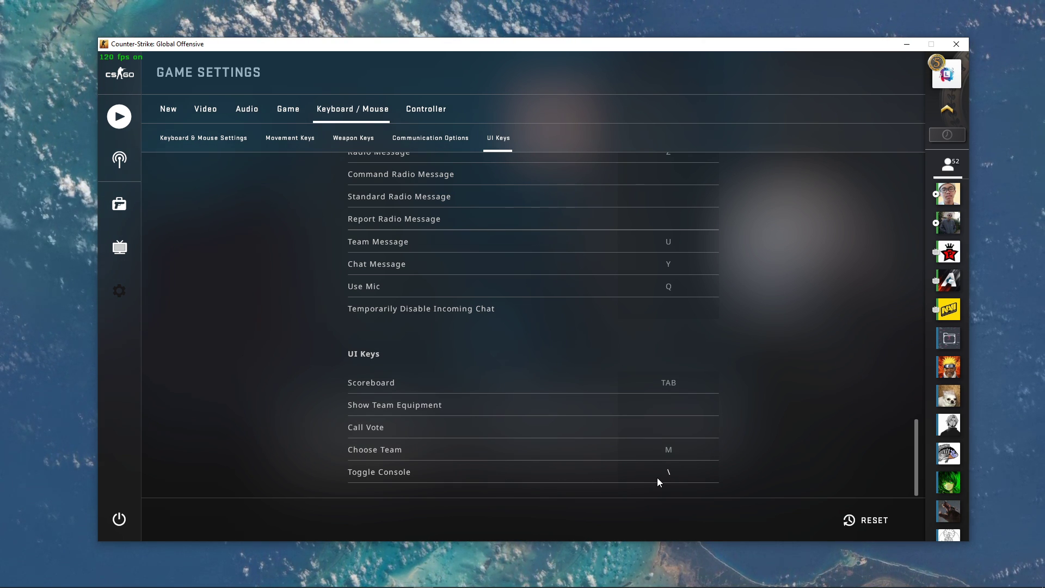
# Step: Leave settings, clear the console and display the network graph with net_graph 1
pyautogui.press('Escape')
pyautogui.press('\\')
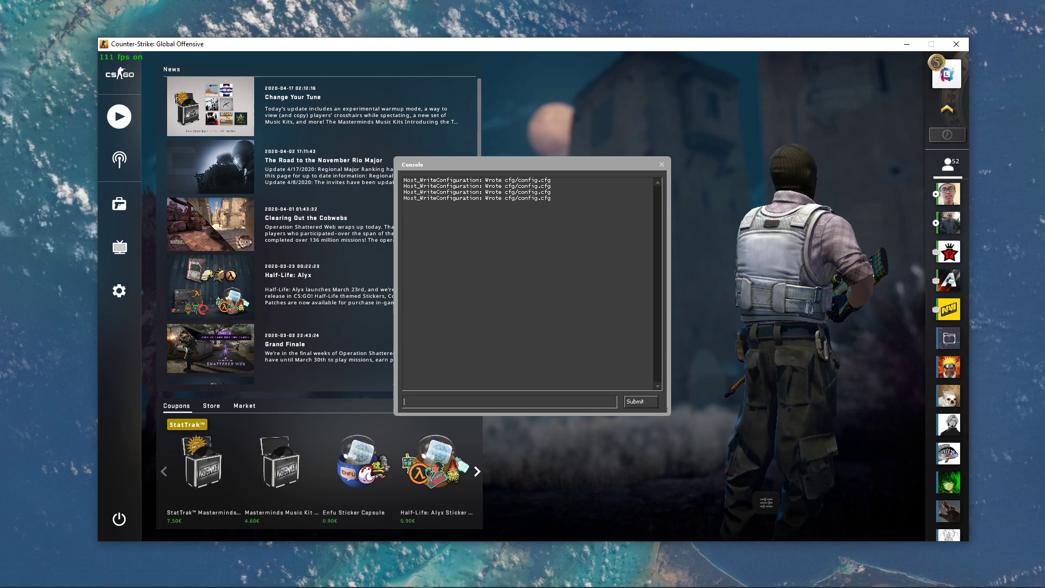
pyautogui.write('clear')
pyautogui.press('Return')
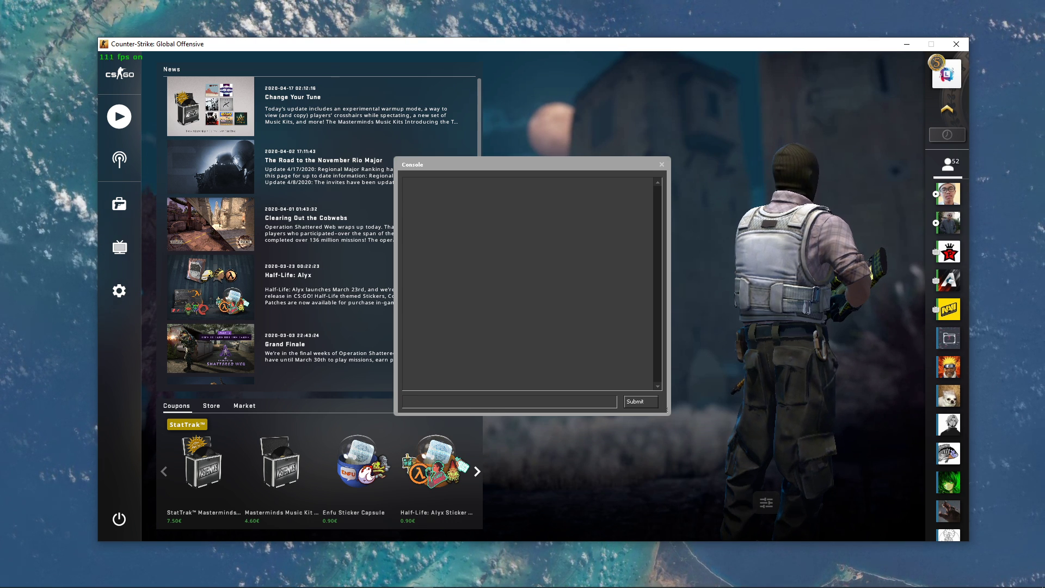
pyautogui.write('net_gra1')
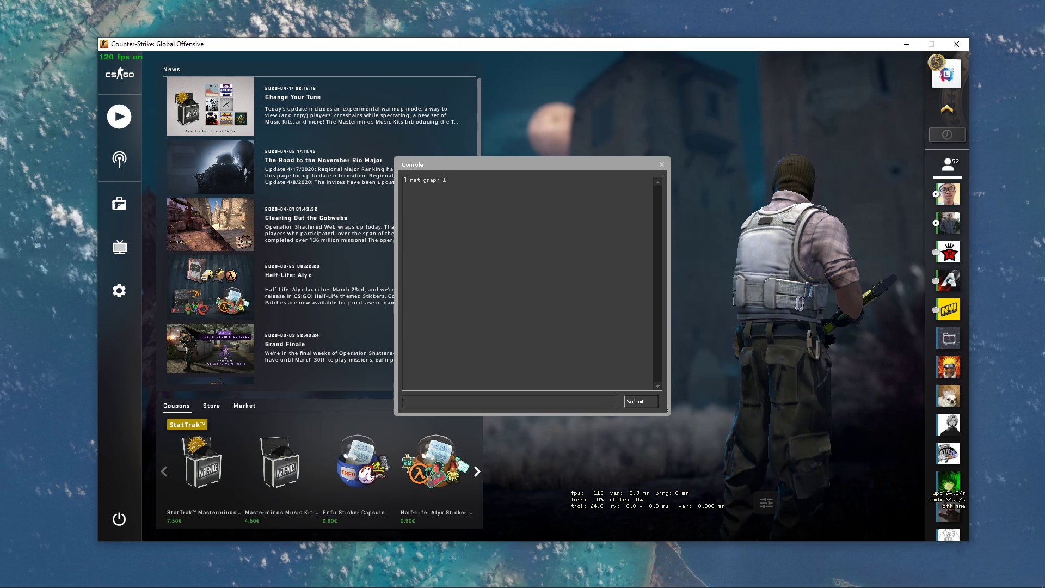
pyautogui.write('net_graph 1')
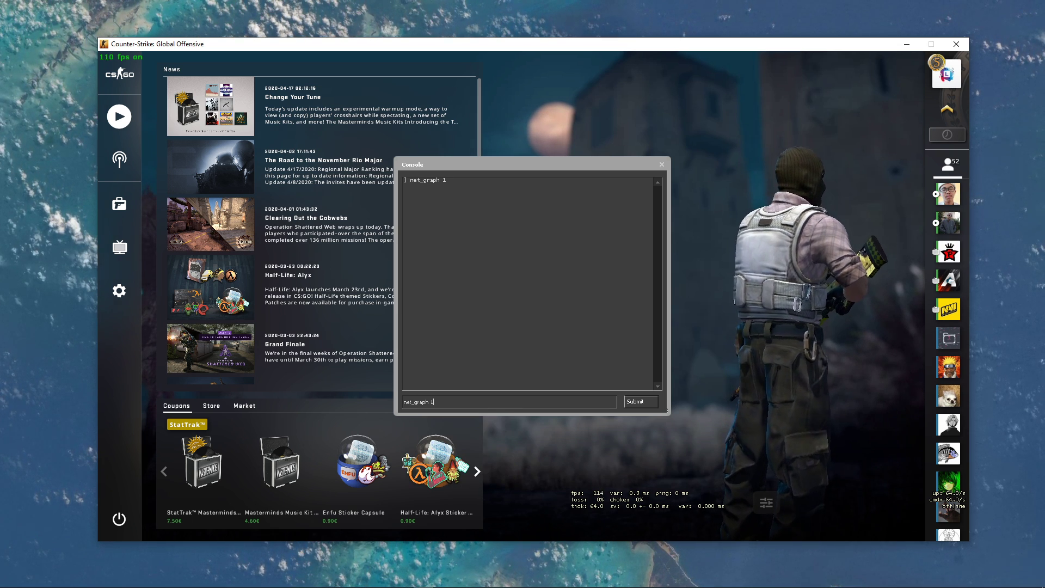
pyautogui.press('`')
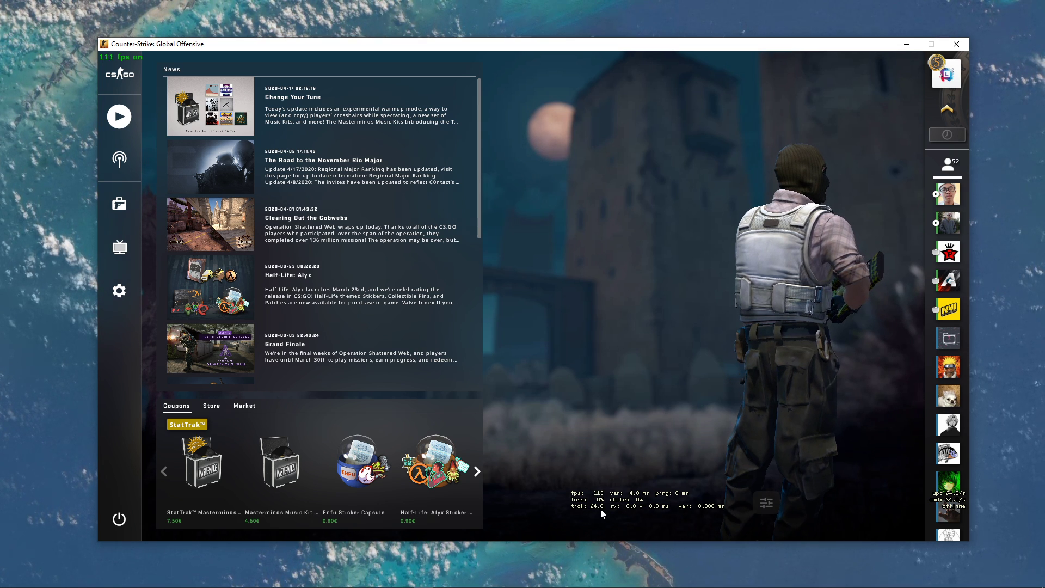
# Step: Hide the graph with net_graph 0 and run status, which reports no server
pyautogui.press('`')
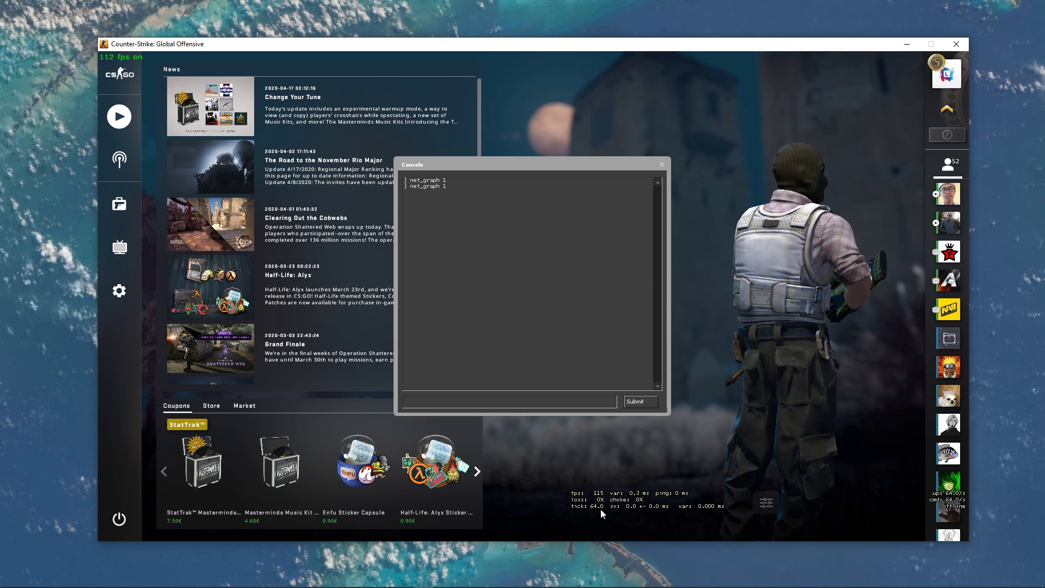
pyautogui.write('net')
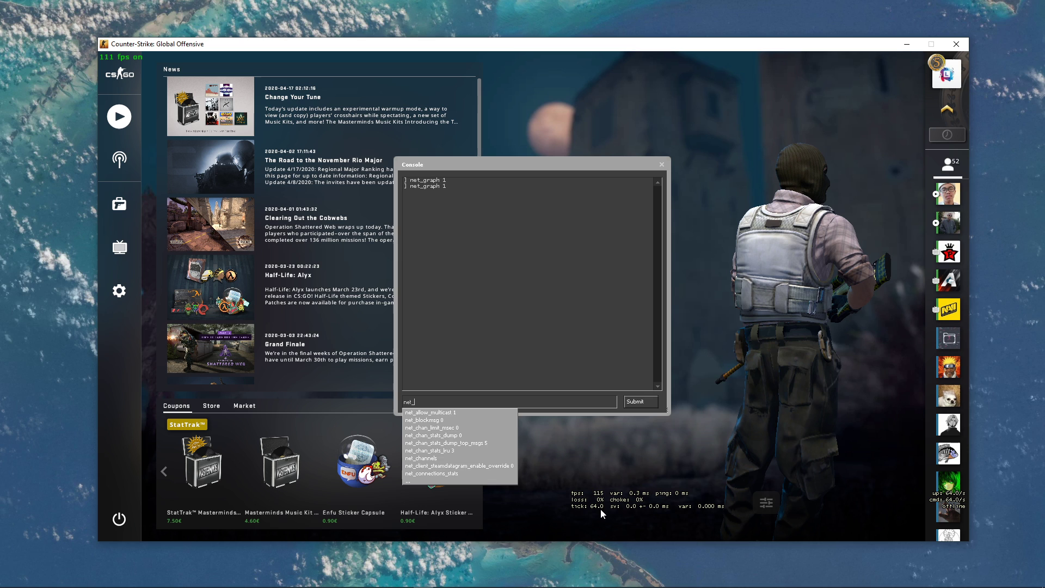
pyautogui.write('_graph 0')
pyautogui.press('Return')
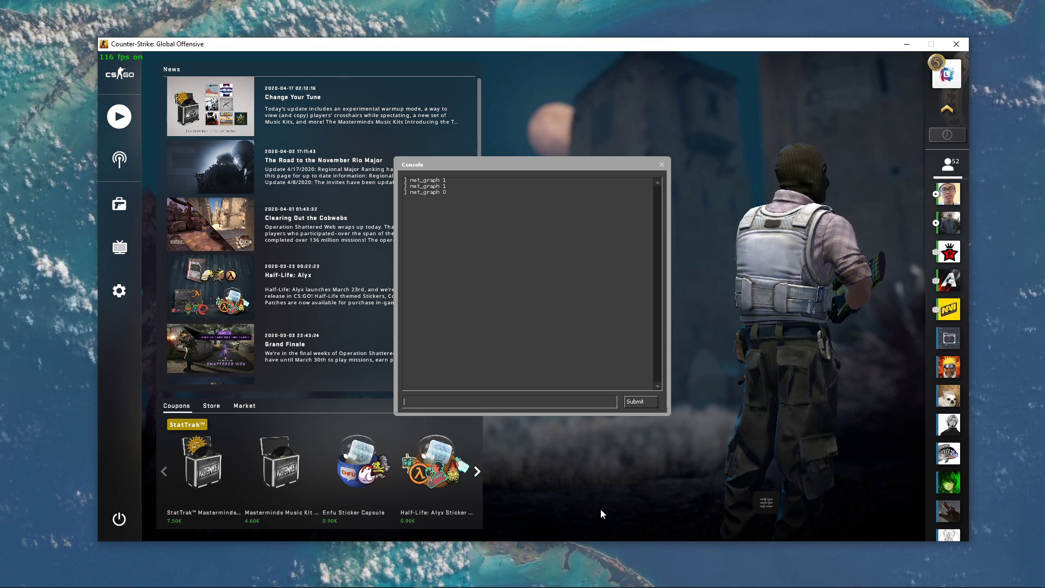
pyautogui.write('status')
pyautogui.press('Return')
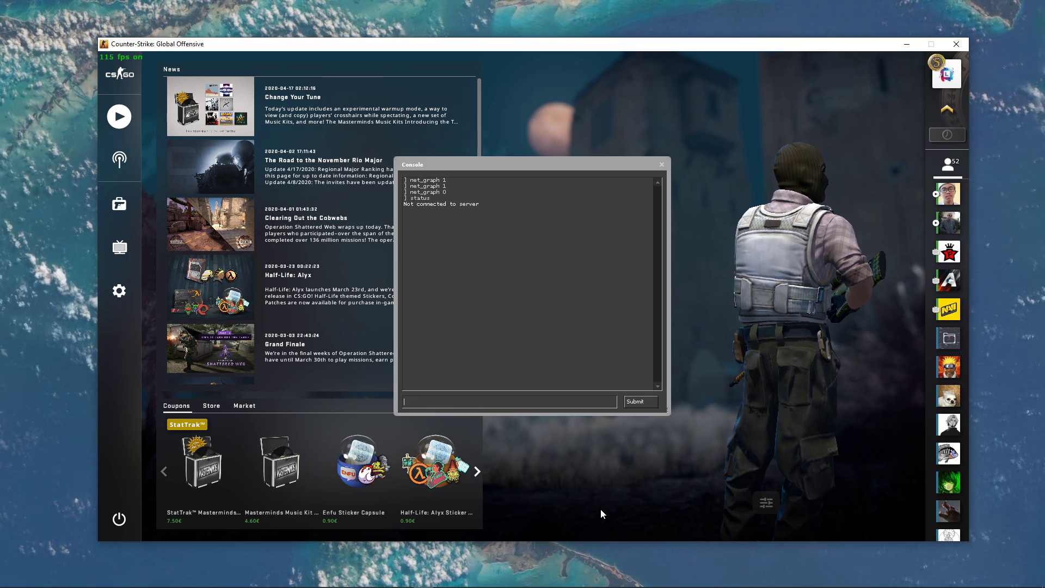
# Step: Close the developer console so the game can be minimized
pyautogui.press('`')
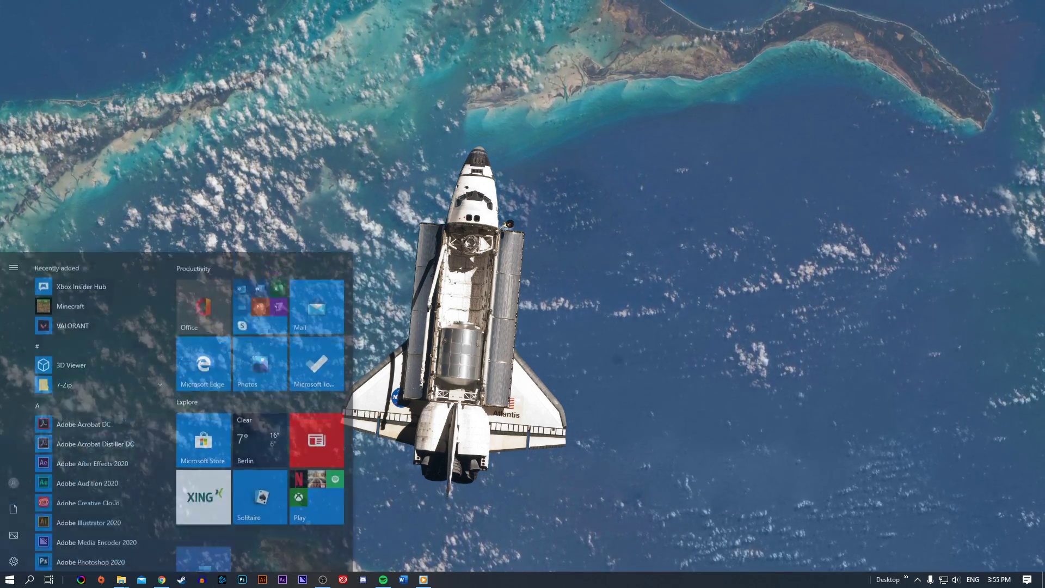
pyautogui.write('cmd')
# Step: Ping google.com in Command Prompt (13 ms, 0% loss), then run ipconfig /flushdns
pyautogui.press('Return')
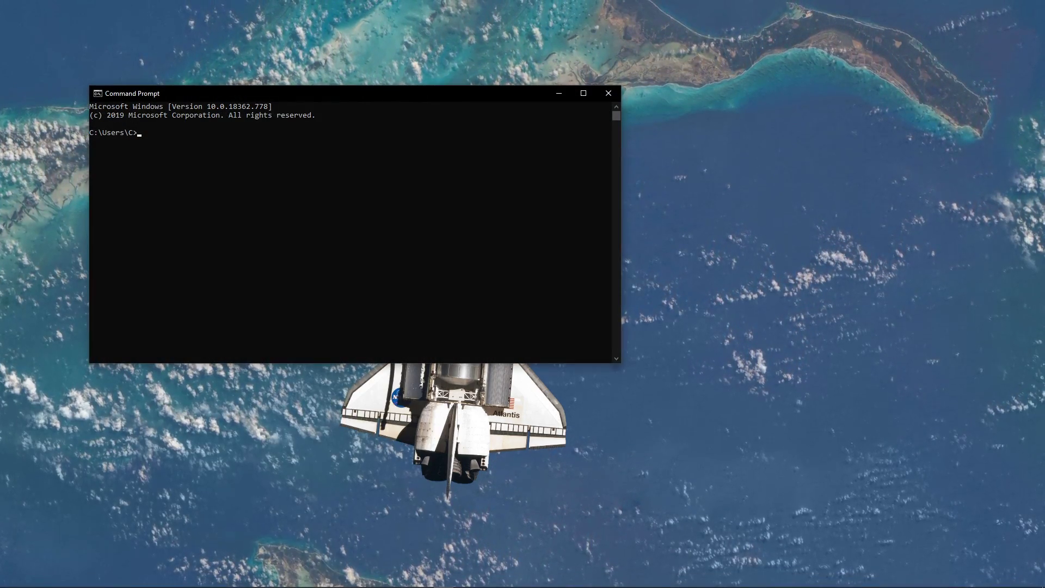
pyautogui.moveTo(343, 93); pyautogui.dragTo(531, 119)
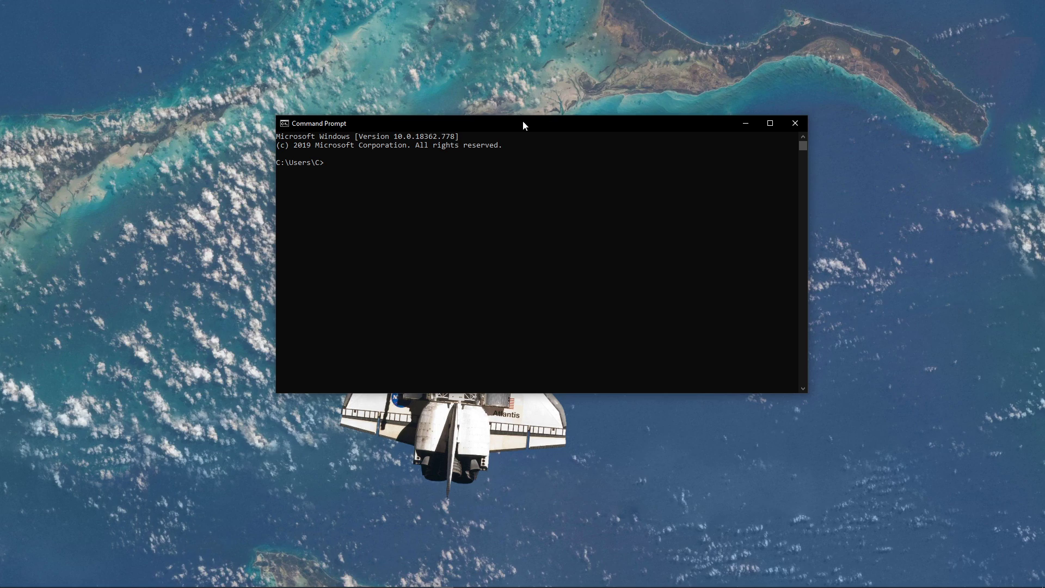
pyautogui.write('ping')
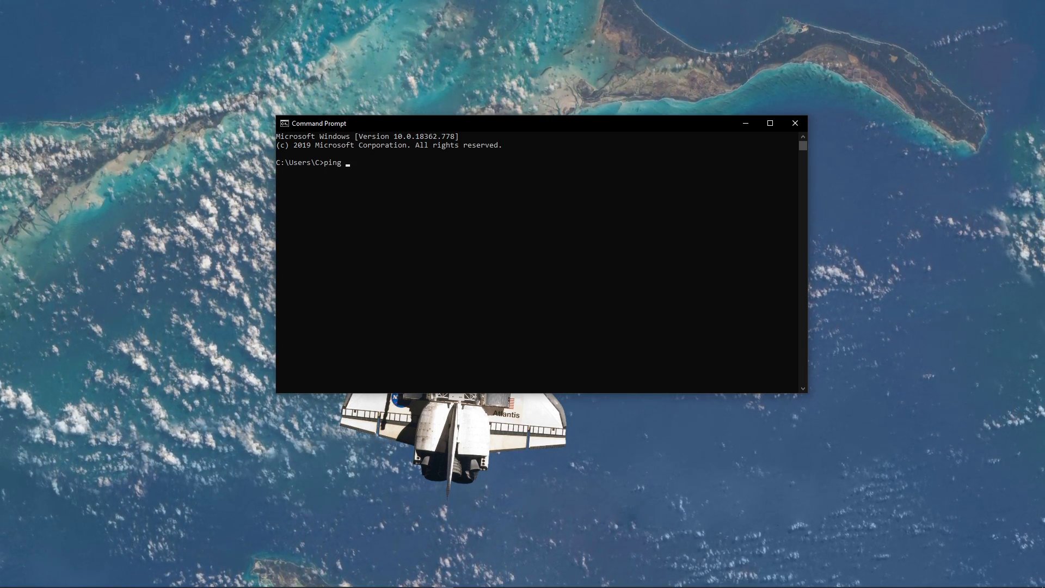
pyautogui.write(' google.com')
pyautogui.press('Return')
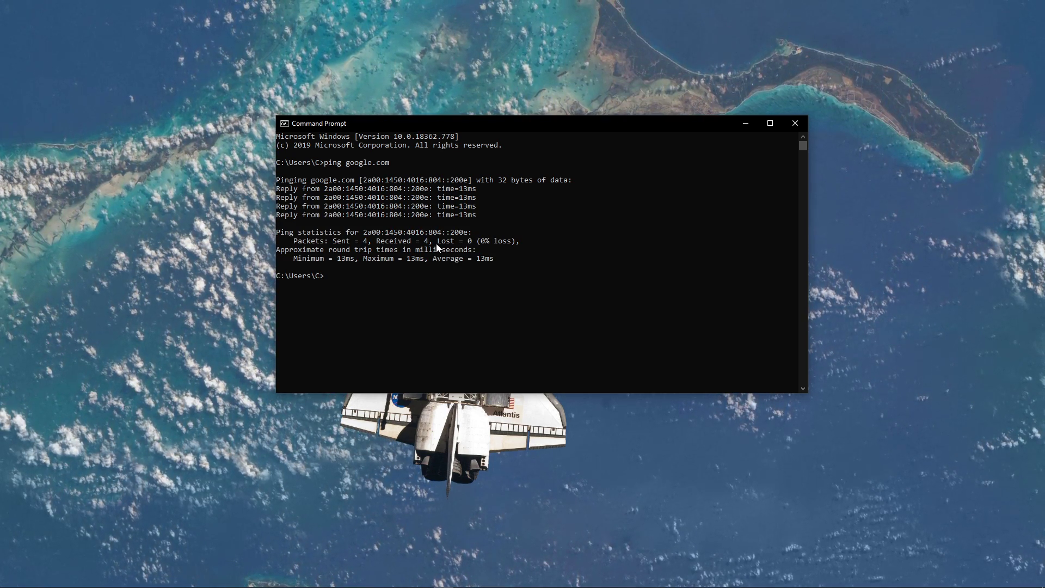
pyautogui.moveTo(436, 241); pyautogui.dragTo(513, 243)
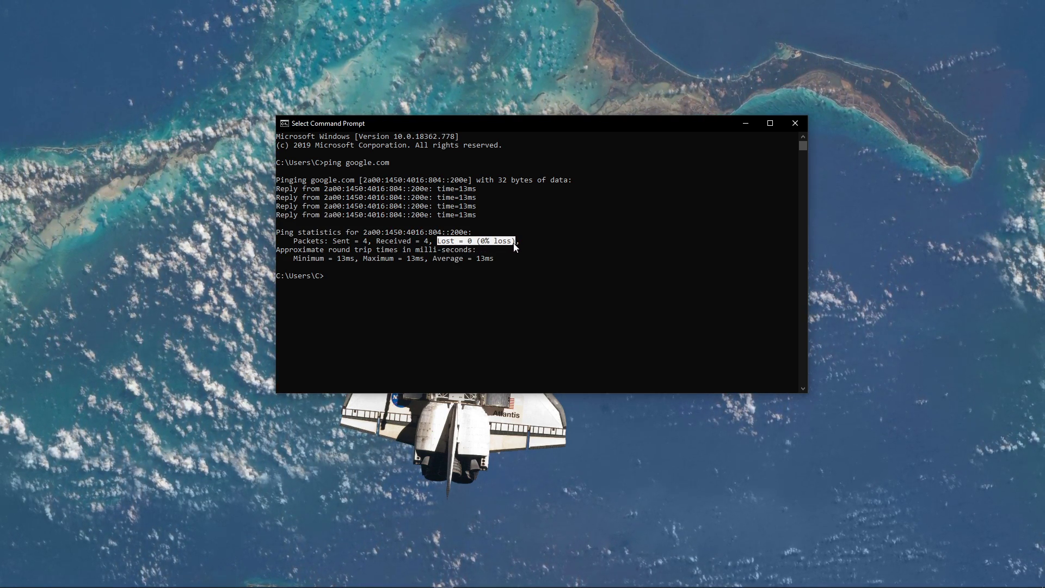
pyautogui.click(343, 276)
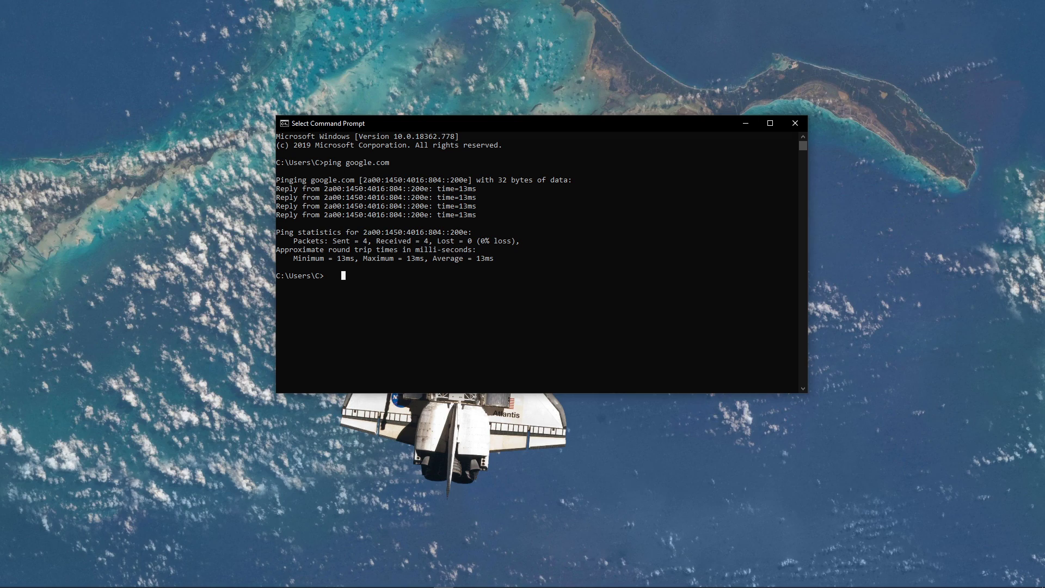
pyautogui.write('ip')
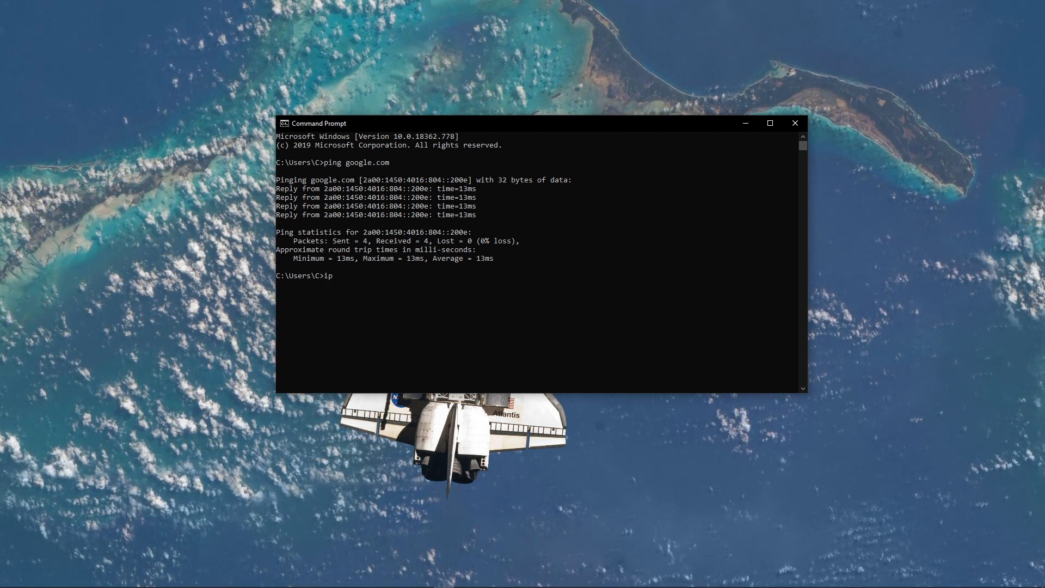
pyautogui.write('config /f')
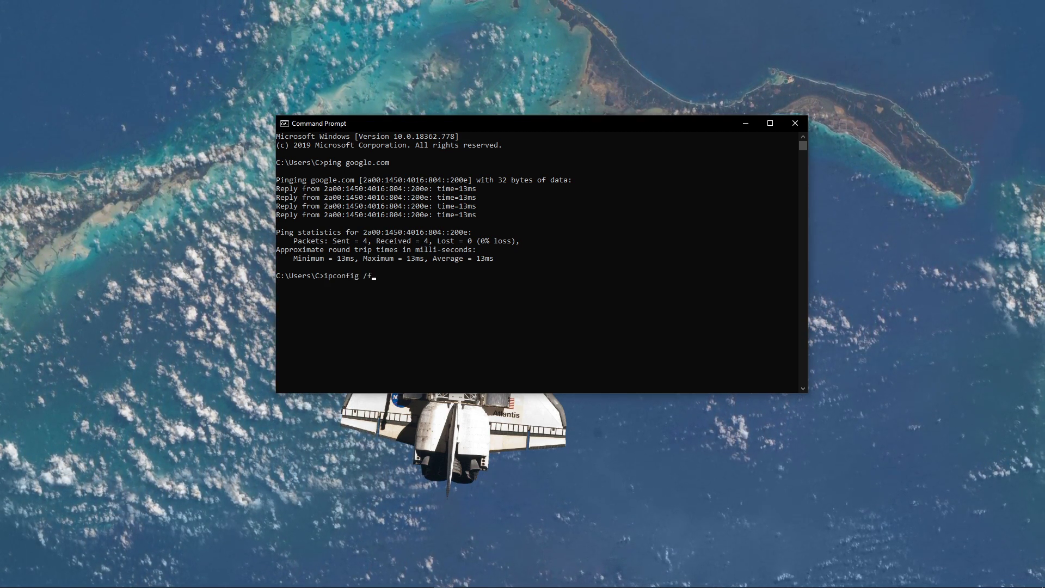
pyautogui.write('lushdns')
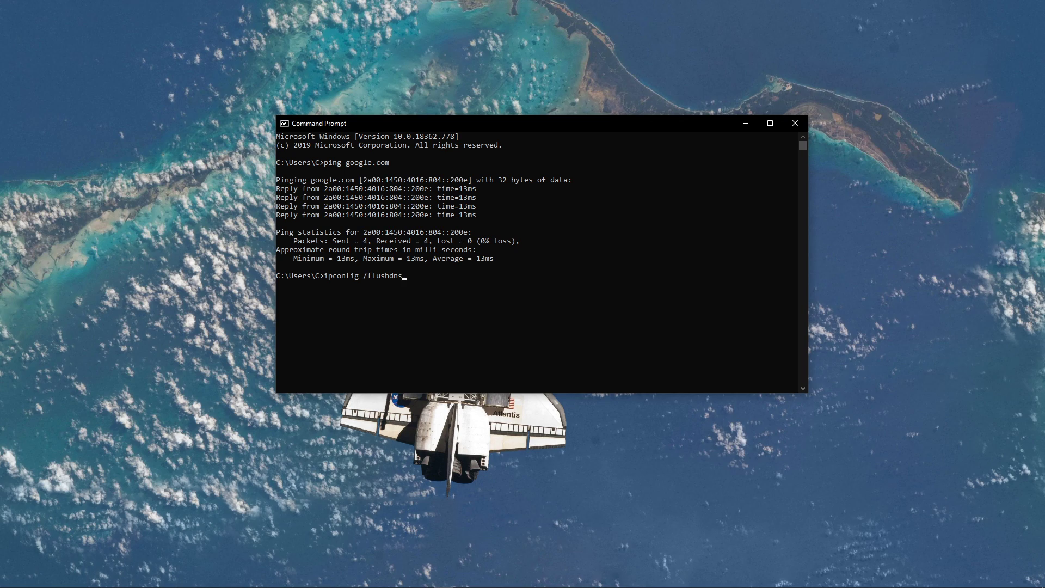
pyautogui.press('Return')
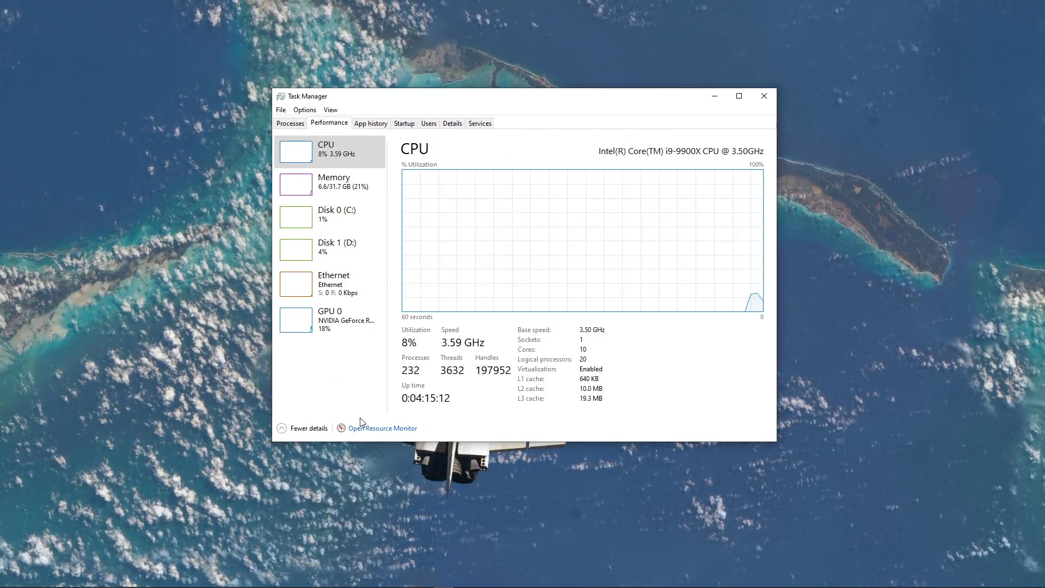
# Step: In Resource Monitor's network activity list, end the EpicGamesLauncher.exe process
pyautogui.click(365, 429)
pyautogui.moveTo(487, 137); pyautogui.dragTo(429, 108)
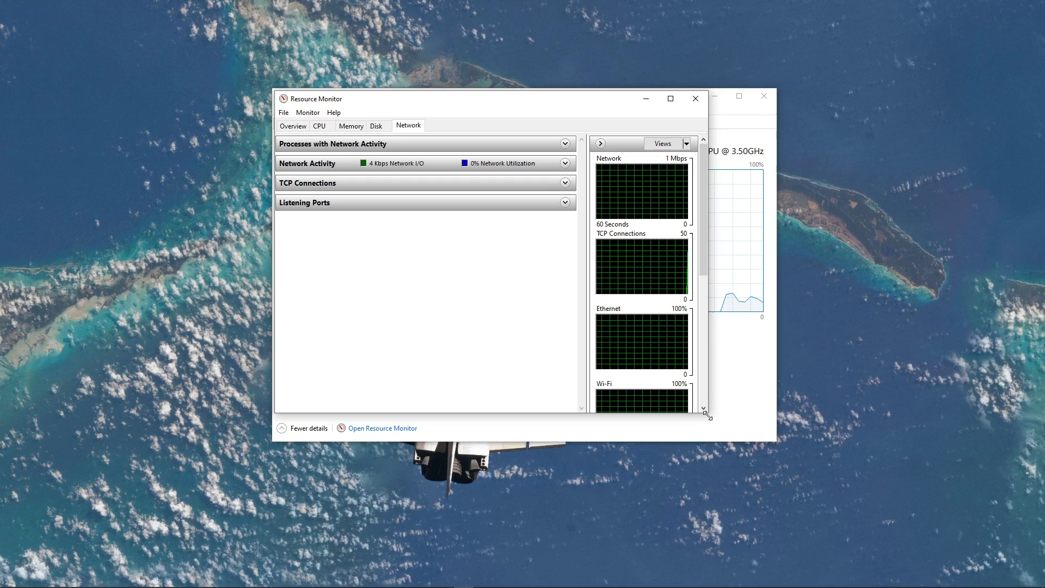
pyautogui.moveTo(705, 417); pyautogui.dragTo(783, 445)
pyautogui.click(362, 144)
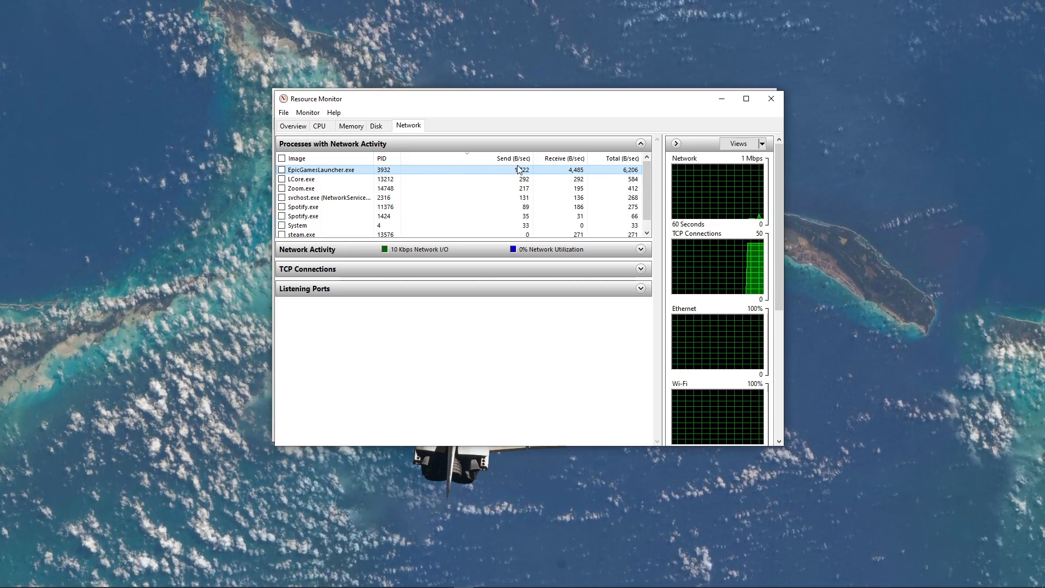
pyautogui.rightClick(302, 170)
pyautogui.click(328, 176)
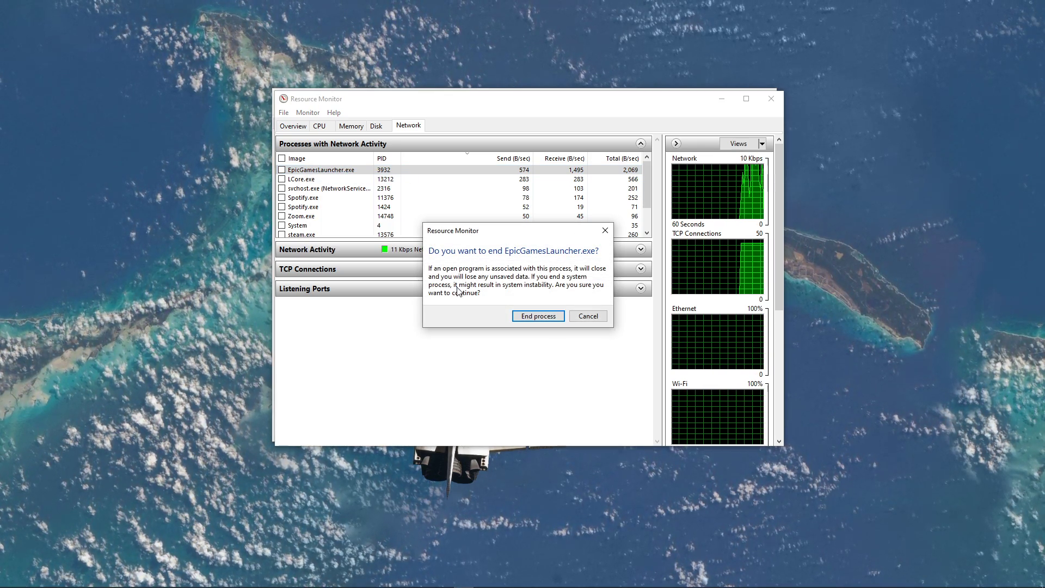
pyautogui.click(529, 316)
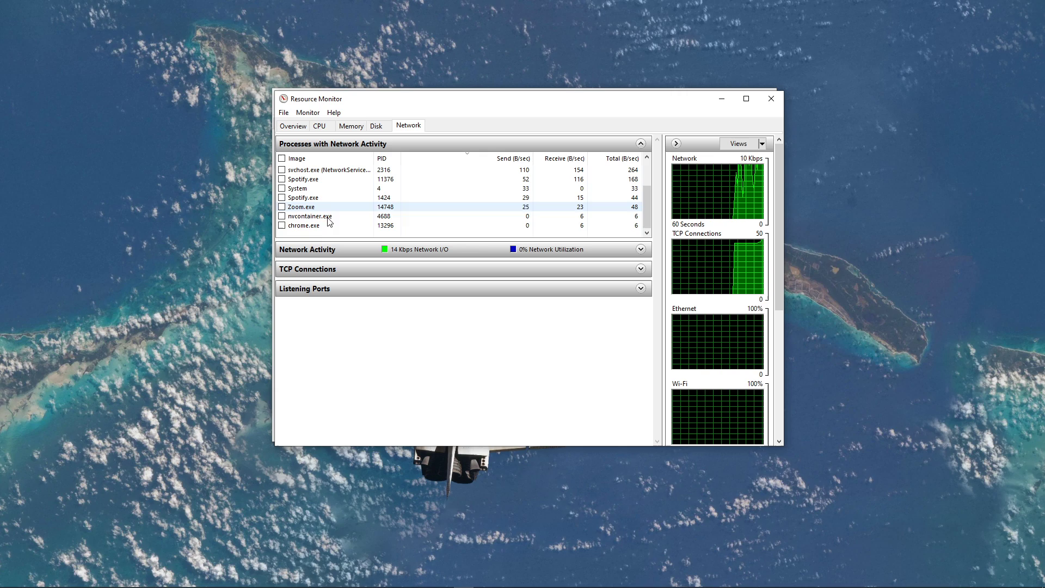
# Step: Leave chrome.exe running and close Resource Monitor
pyautogui.rightClick(328, 226)
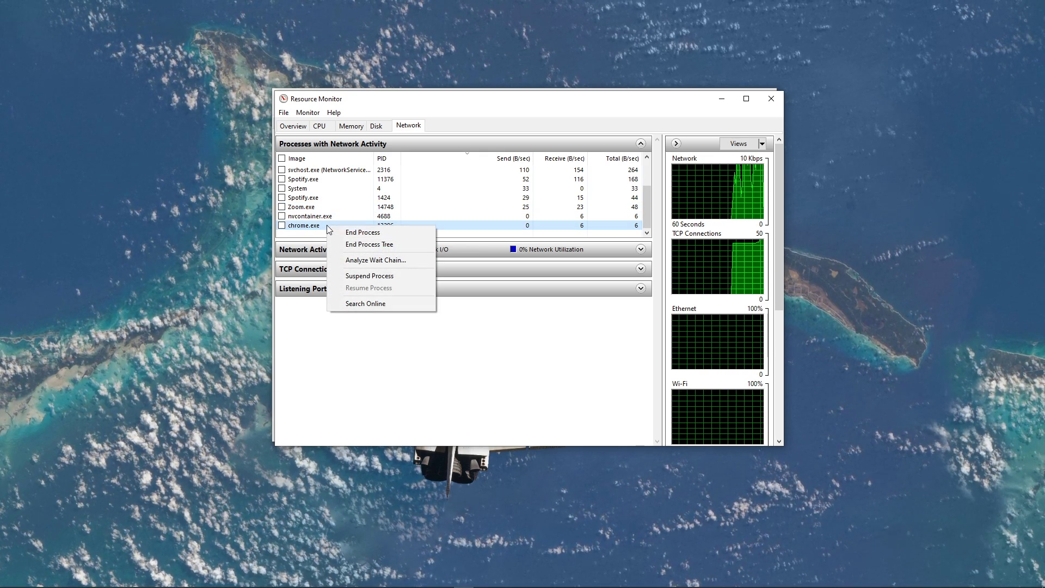
pyautogui.click(299, 240)
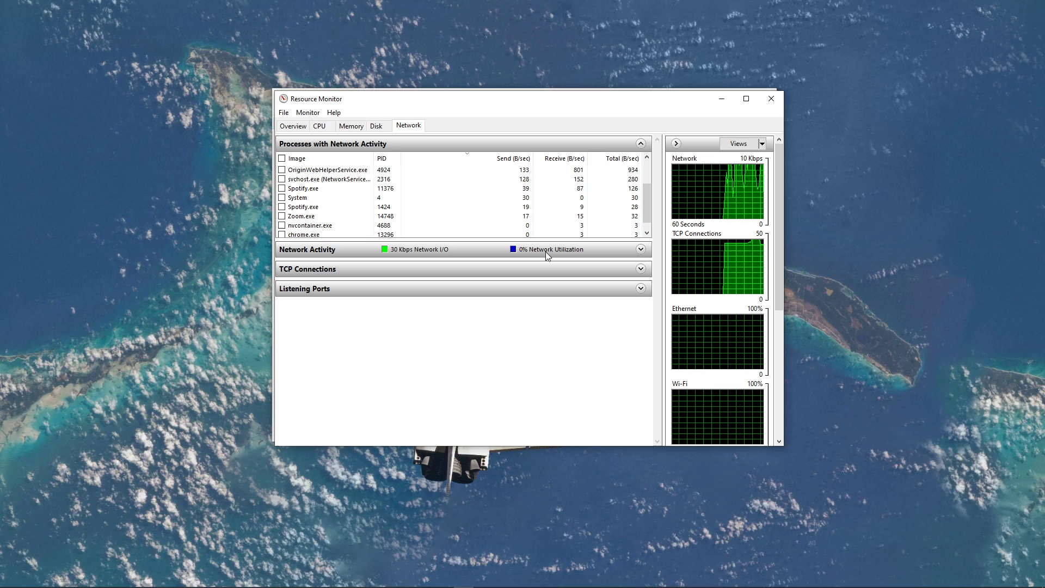
pyautogui.click(532, 146)
pyautogui.click(766, 102)
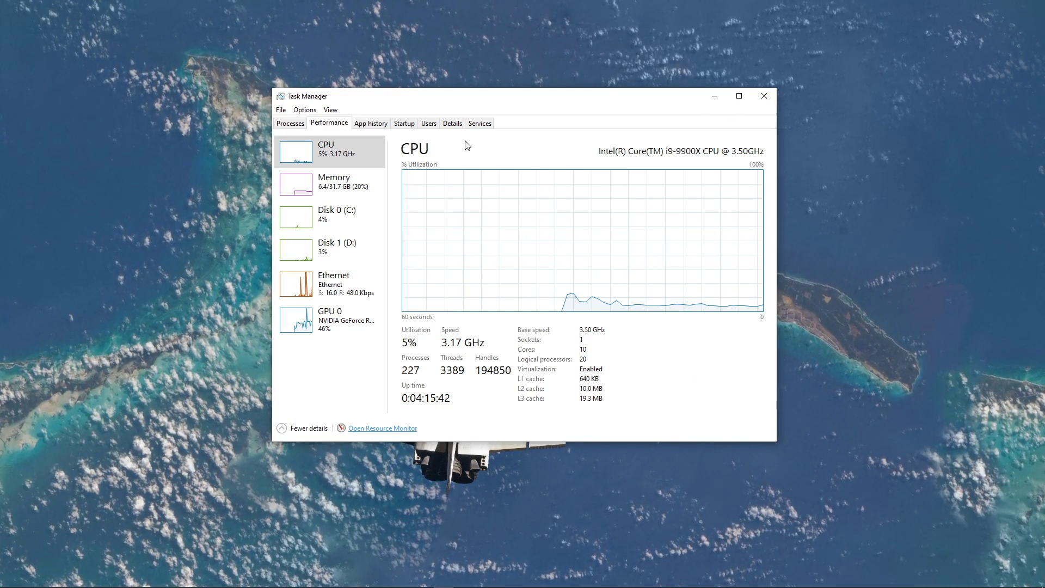
# Step: Check the startup apps list, confirming the EpicGamesLauncher entry stays disabled
pyautogui.click(405, 124)
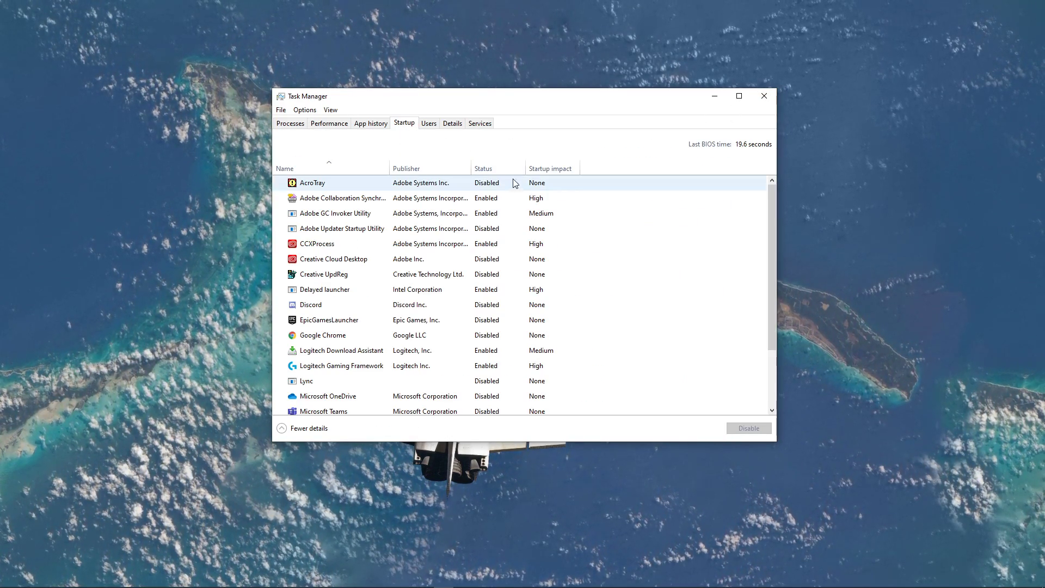
pyautogui.rightClick(481, 322)
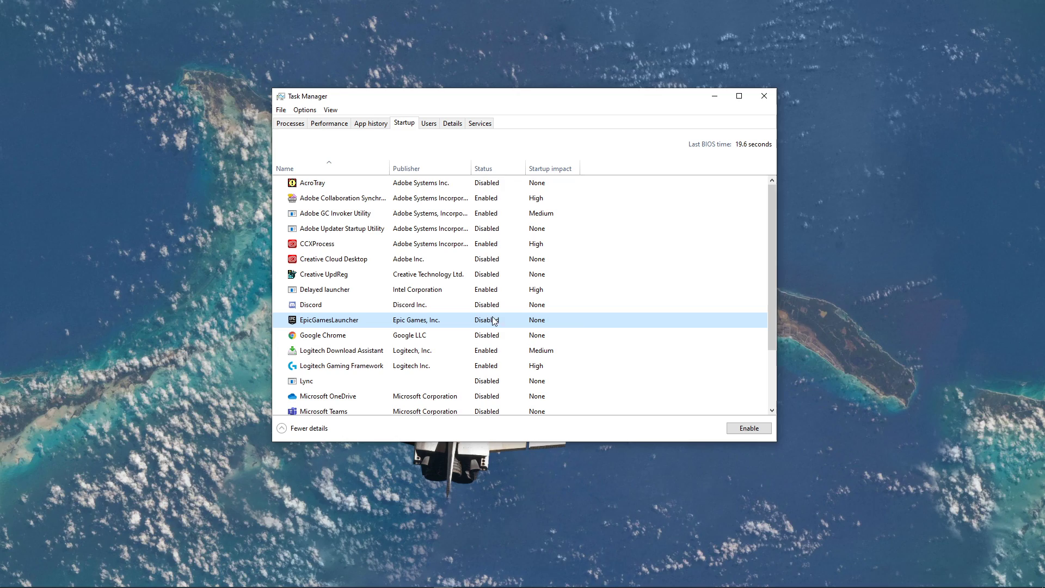
pyautogui.click(424, 430)
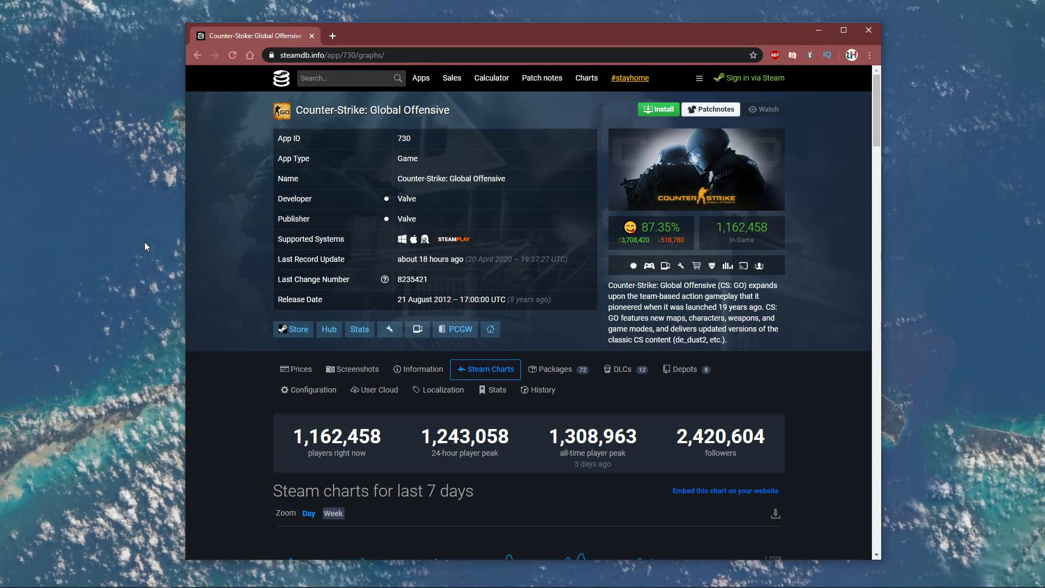
pyautogui.scroll(-1, 228, 167)
pyautogui.scroll(-1, 228, 172)
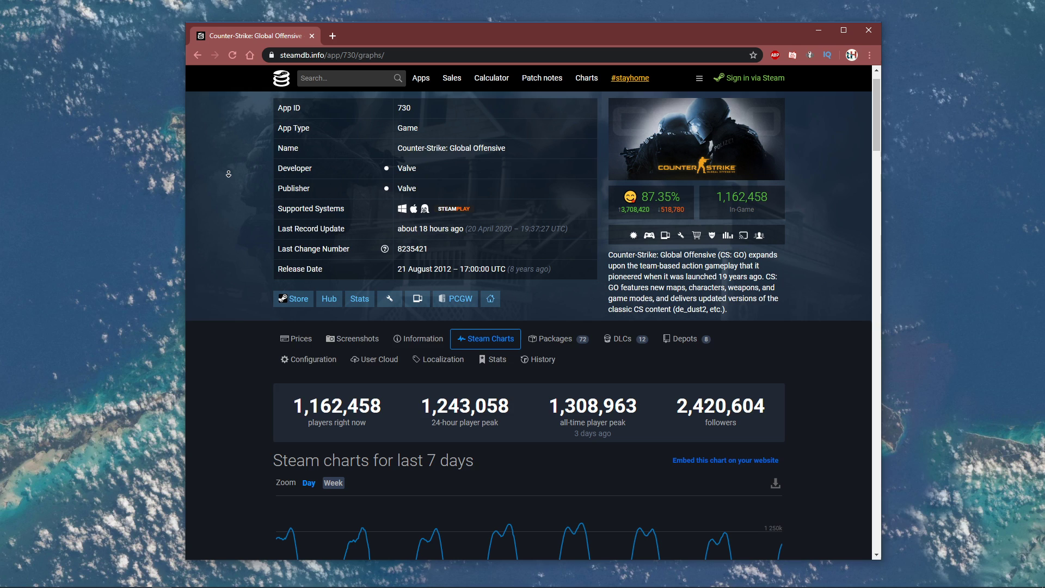
pyautogui.scroll(-1, 228, 179)
pyautogui.scroll(-1, 229, 184)
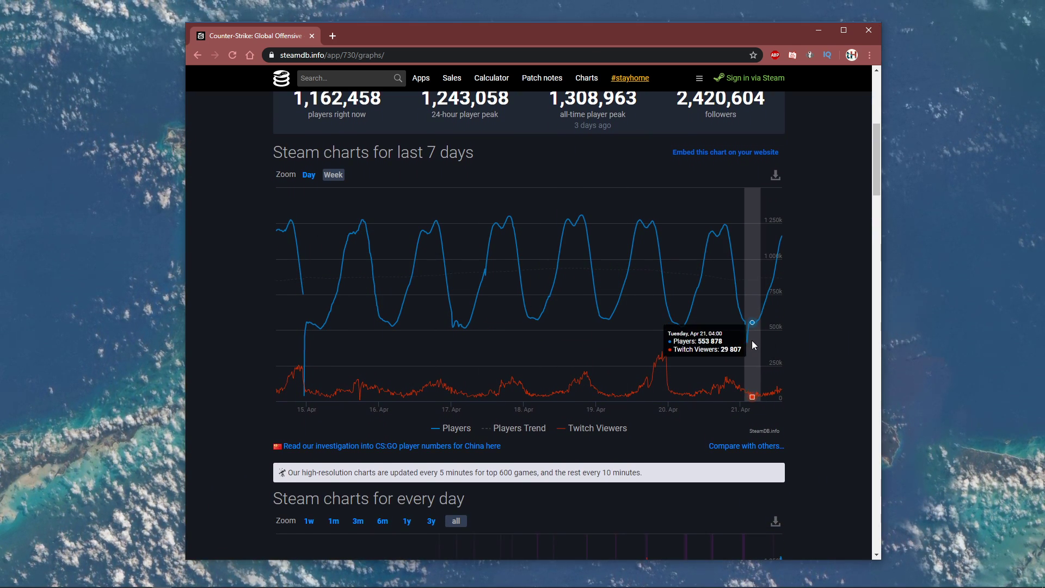
pyautogui.middleClick(813, 343)
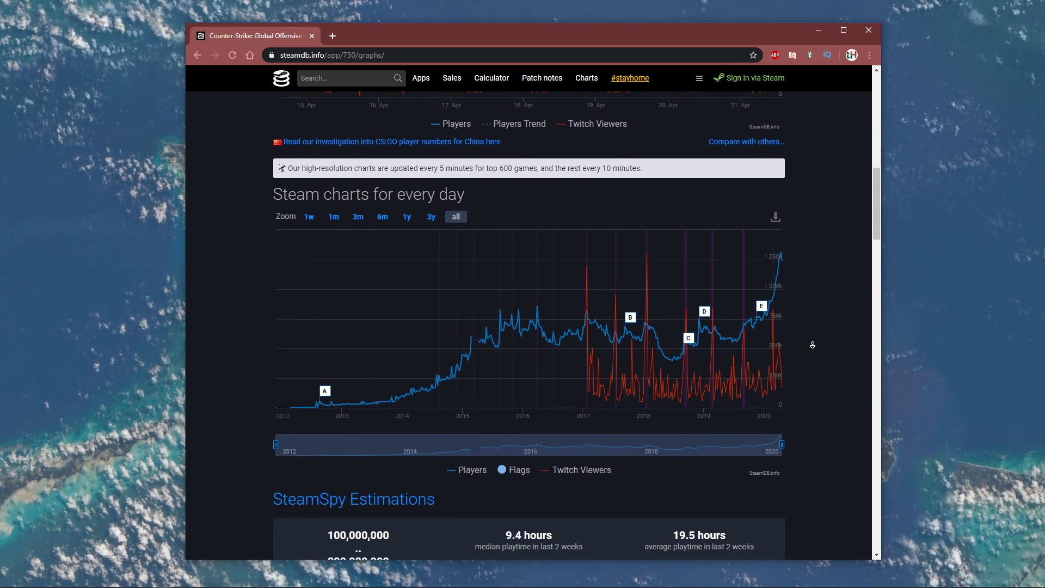
pyautogui.middleClick(812, 345)
pyautogui.middleClick(817, 425)
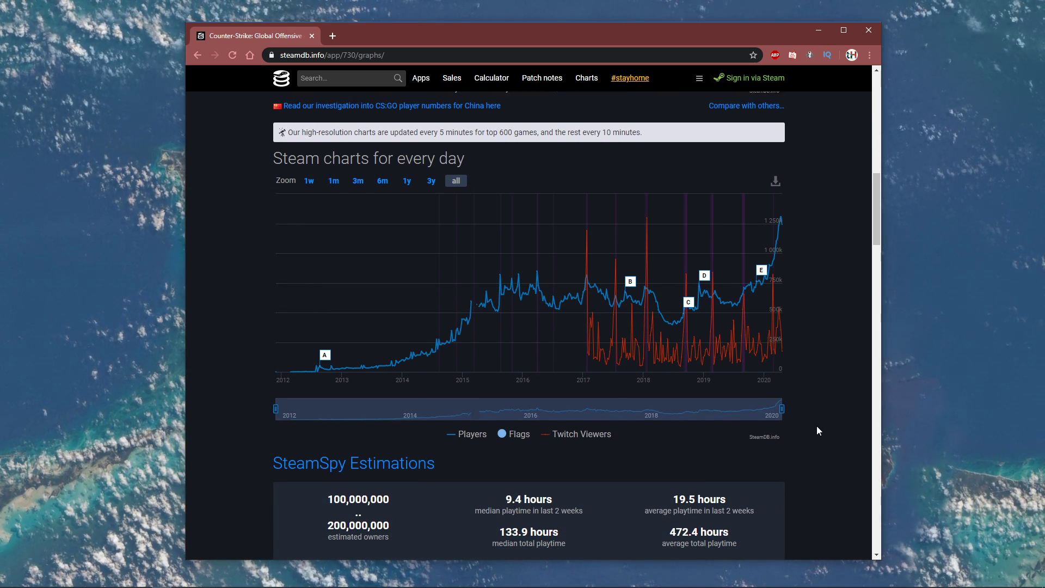
pyautogui.scroll(10, 816, 427)
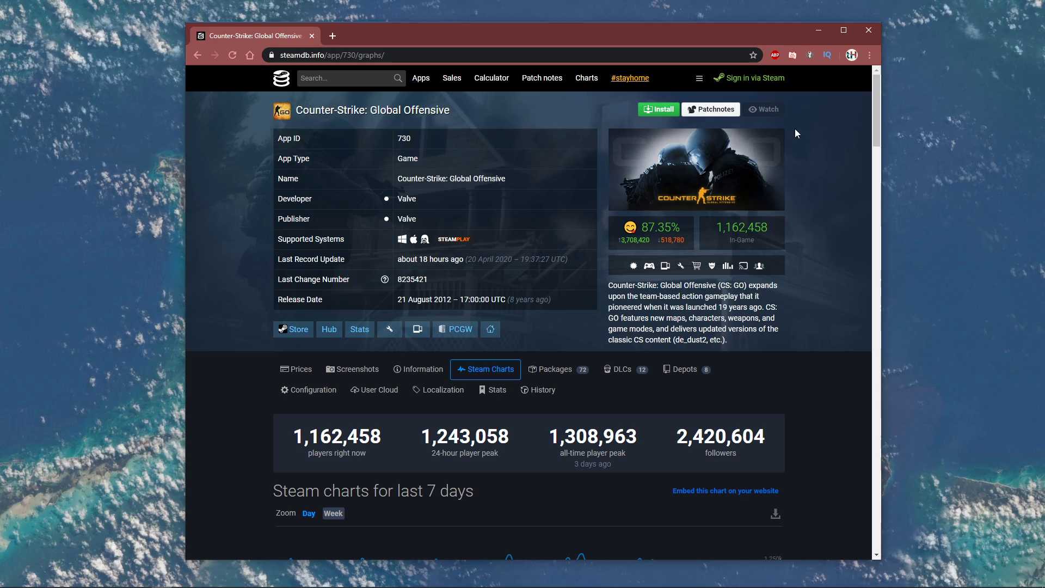